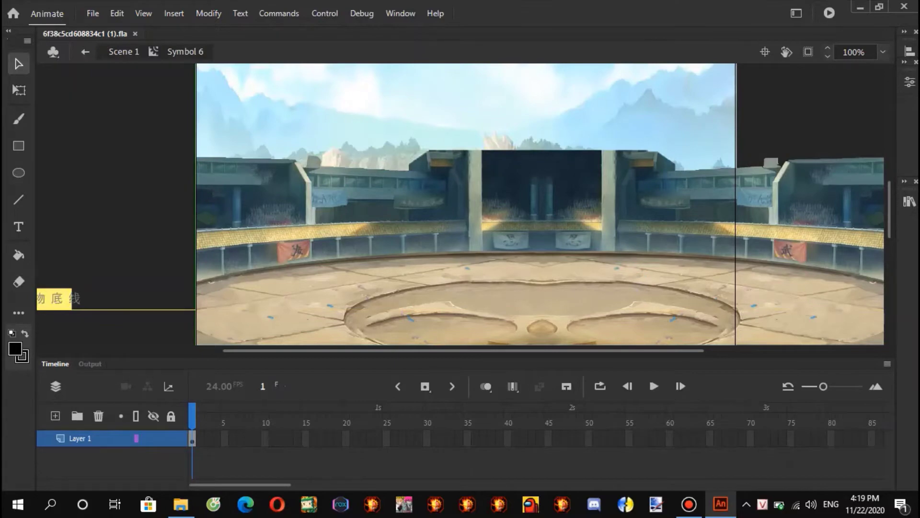
Import the giphy GIF file from the Downloads folder into the library.
left_click(383, 230)
left_click(93, 14)
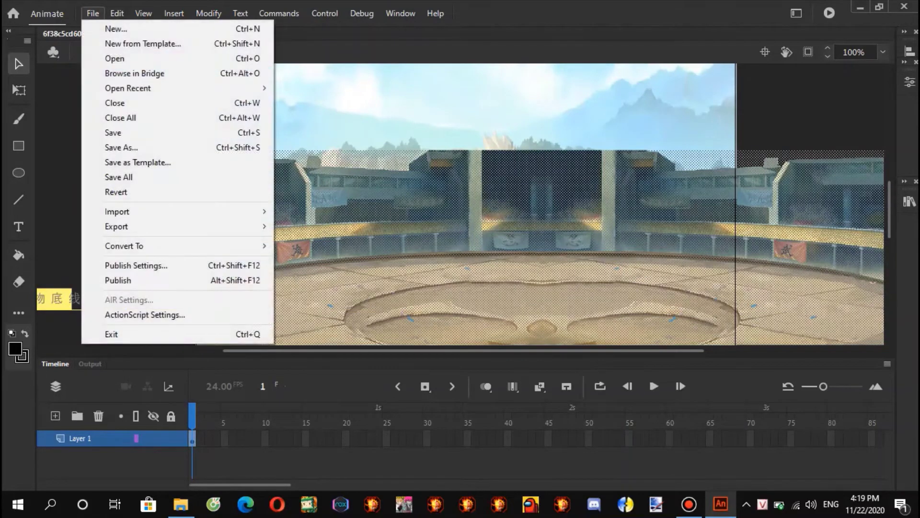
left_click(326, 226)
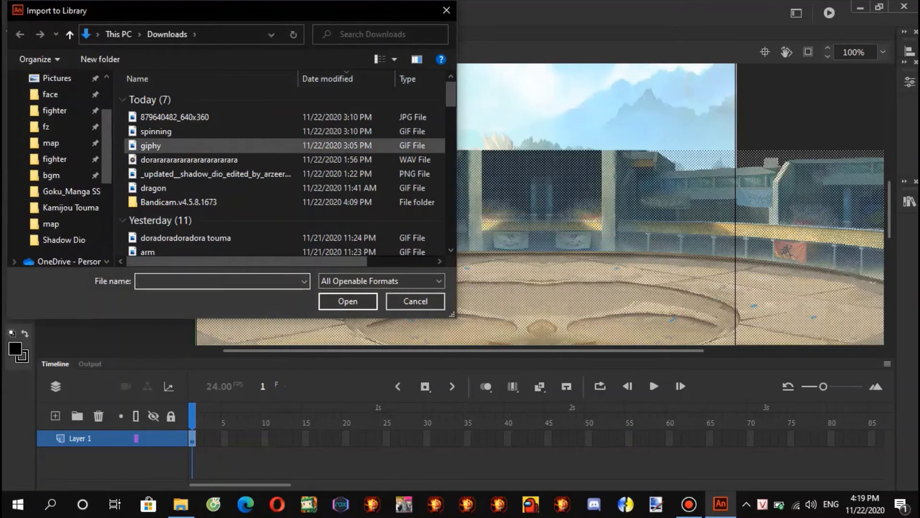
left_click(230, 131)
left_click(230, 146)
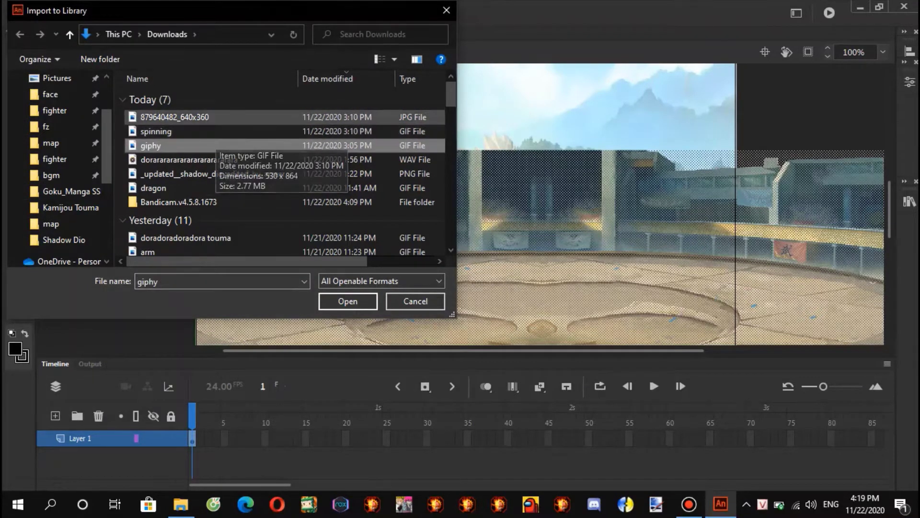
left_click(348, 301)
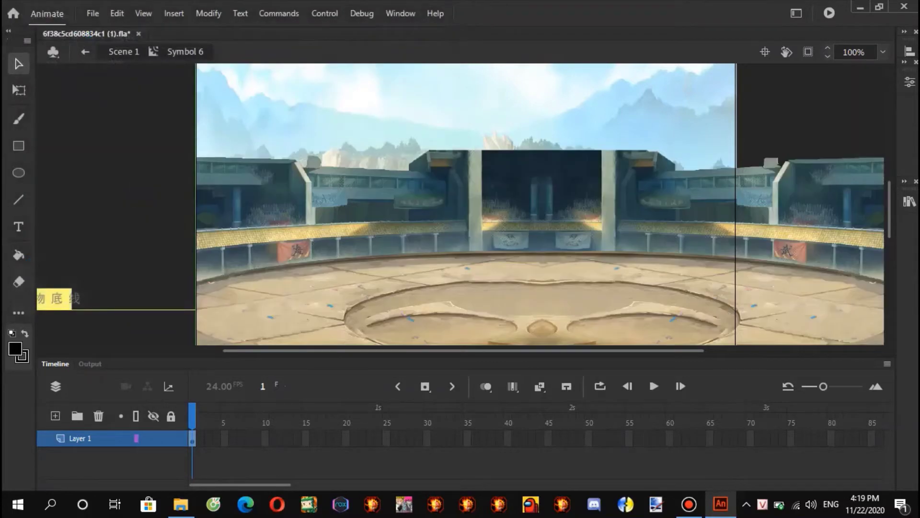
Search the library for "gi".
left_click(909, 201)
left_click(839, 167)
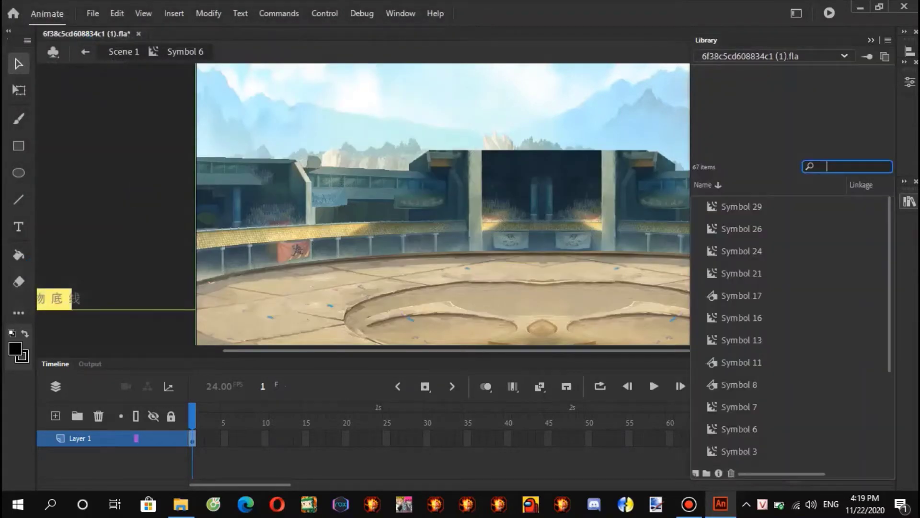
type("gi")
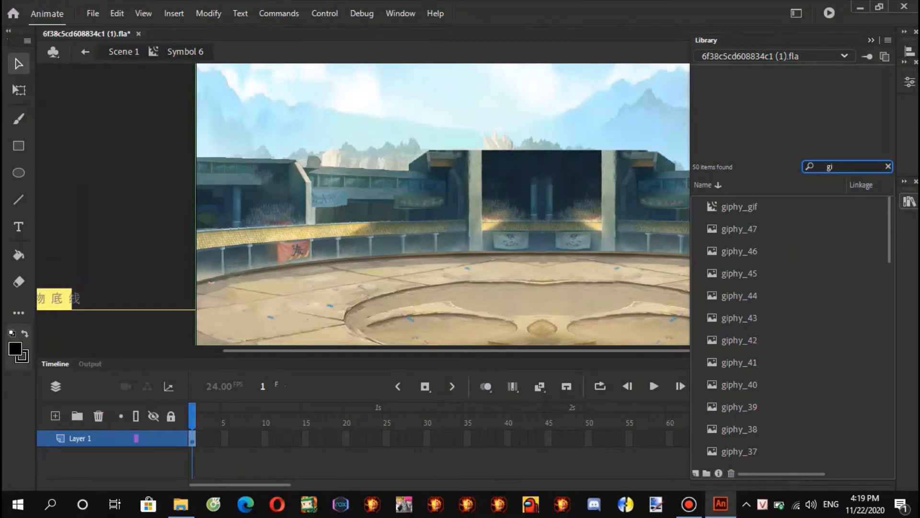
Look through the previews of the imported giphy frames, ending on the giphy_gif symbol.
left_click(739, 229)
key("Down")
key("Down")
key("Down")
key("Down")
key("Down")
key("Down")
key("Down")
key("Down")
key("Down")
key("Down")
key("Down")
key("Down")
key("Down")
key("Down")
key("Down")
key("Down")
key("Down")
key("Down")
key("Down")
key("Down")
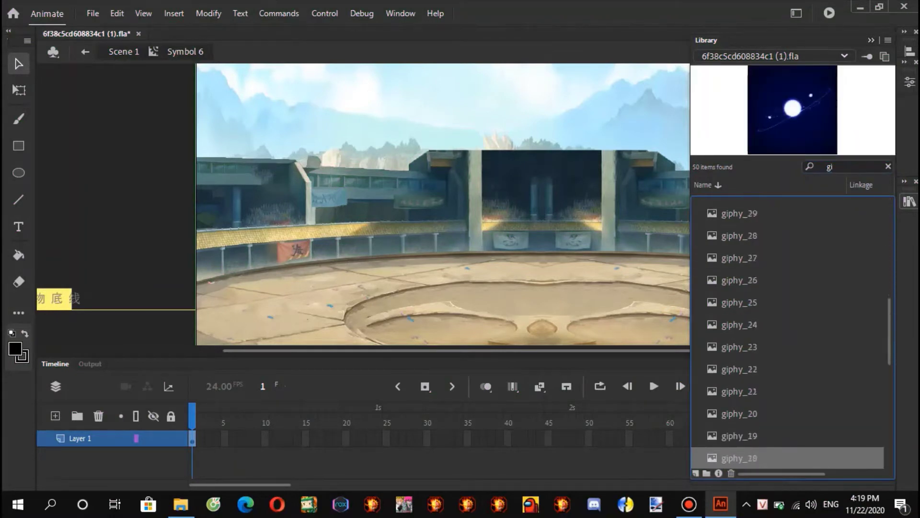
key("Down")
key("Down")
key("Down")
key("Down")
key("Down")
key("Down")
key("Down")
key("Down")
key("Down")
key("Down")
key("Down")
key("Down")
key("Down")
key("Down")
key("Down")
key("Down")
key("Down")
key("Down")
key("Up")
key("Up")
key("Up")
key("Up")
key("Up")
key("Up")
key("Up")
key("Up")
key("Up")
key("Up")
key("Up")
key("Up")
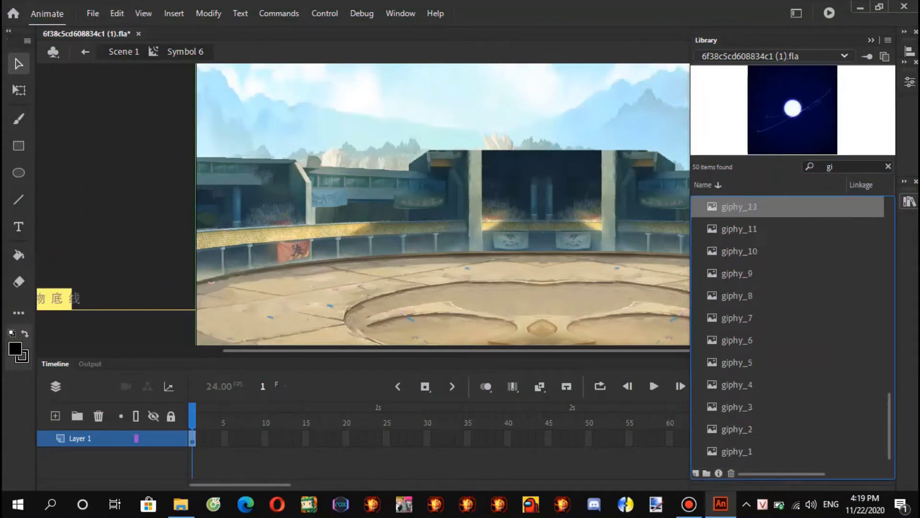
key("Up")
key("Up")
key("Up")
key("Up")
key("Up")
key("Up")
key("Up")
key("Up")
key("Up")
key("Up")
key("Up")
key("Up")
key("Up")
key("Up")
key("Up")
key("Up")
key("Up")
key("Up")
key("Up")
key("Up")
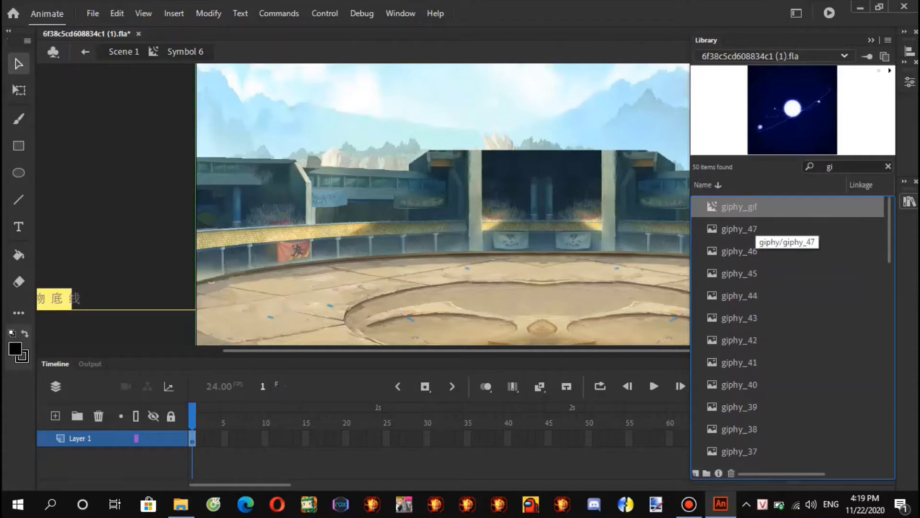
Change the giphy_gif symbol's type to Graphic.
right_click(756, 229)
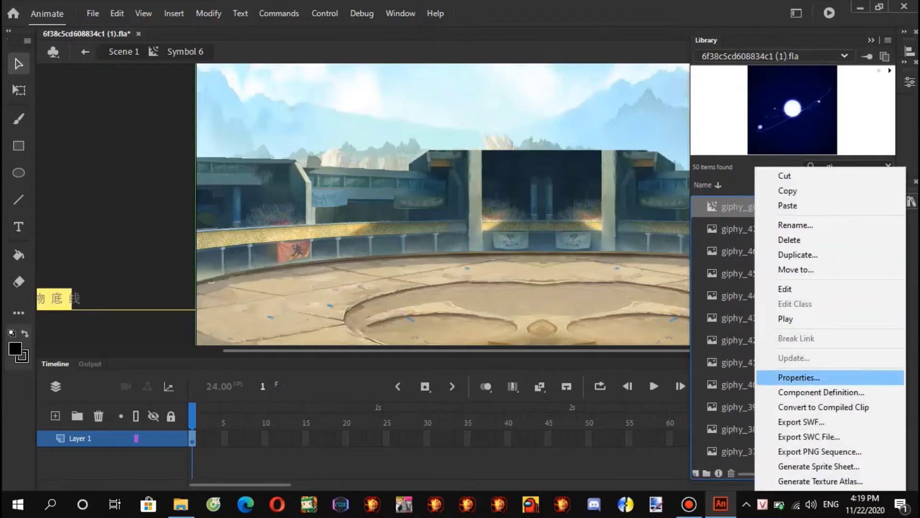
key("Up")
key("Up")
key("Up")
key("Up")
key("Up")
key("Up")
key("Up")
key("Up")
key("Down")
key("Down")
key("Down")
key("Down")
key("Down")
key("Down")
key("Down")
key("Down")
key("Down")
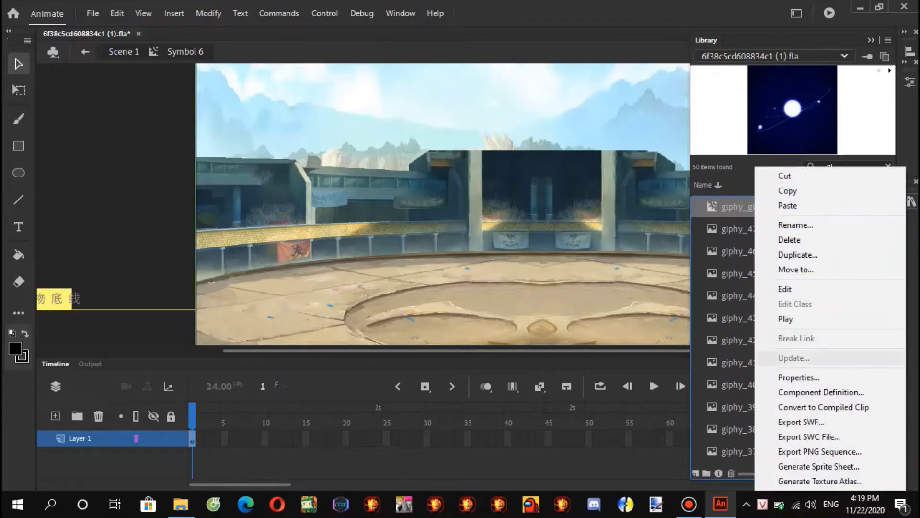
key("Return")
left_click(350, 131)
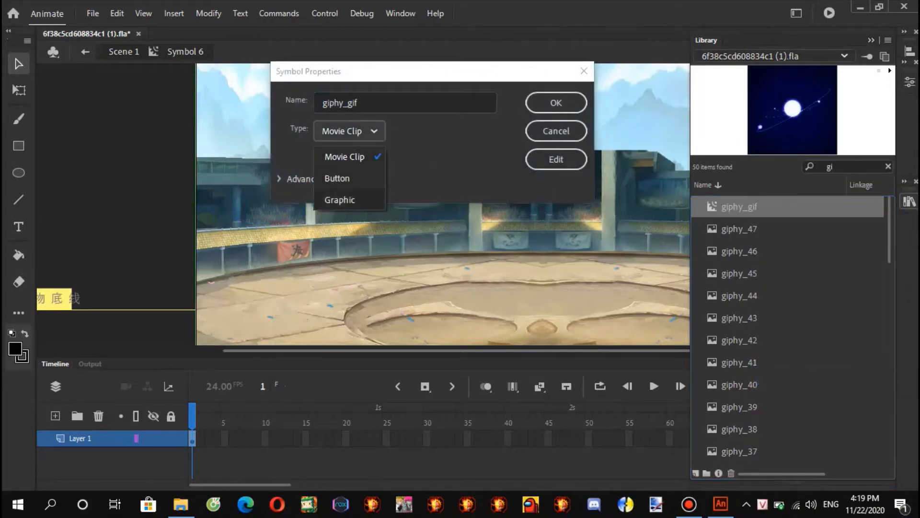
key("Return")
key("Return")
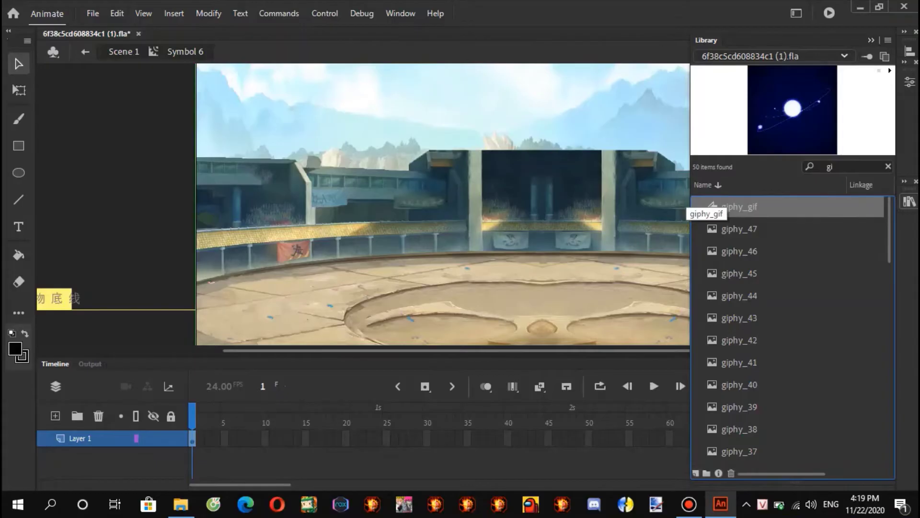
Place the giphy_gif symbol on the stage over the arena background, with its lower edge on the red map baseline.
left_click_drag(713, 207, 370, 184)
left_click(853, 52)
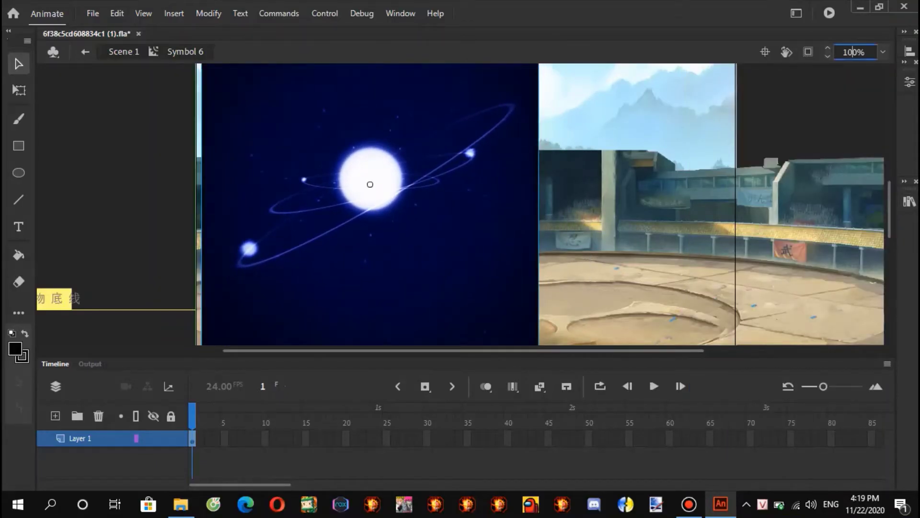
type("50")
key("Return")
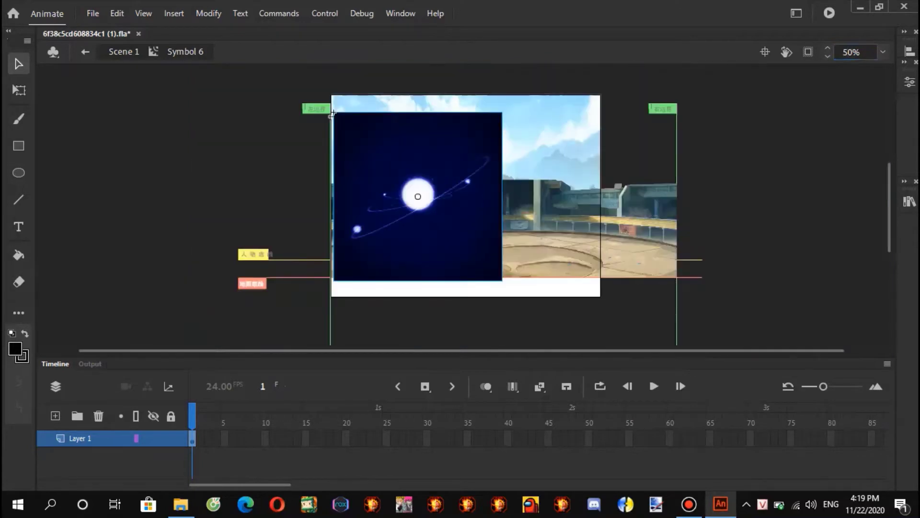
mouse_move(459, 216)
left_mouse_down()
mouse_move(472, 216)
mouse_move(459, 212)
left_mouse_up()
Free-transform the GIF so it spans from above the stage to the red map baseline and starts at the left boundary line.
right_click(459, 212)
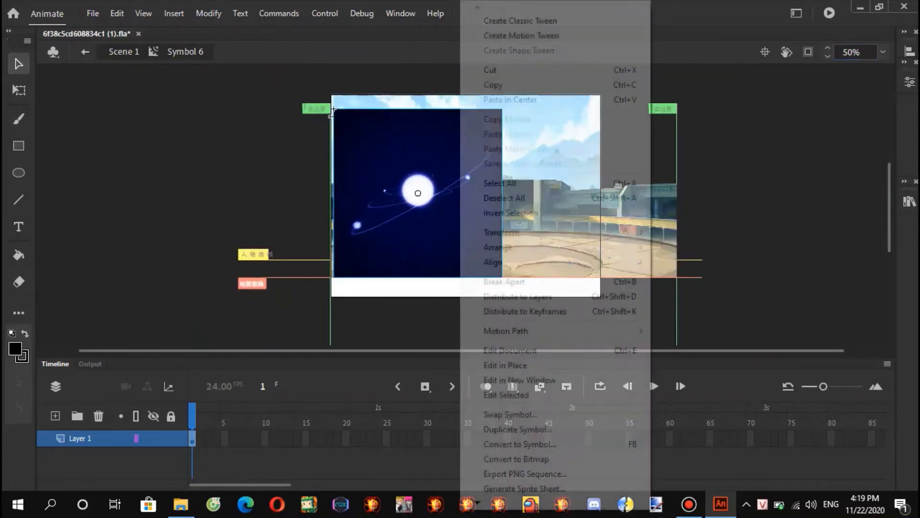
mouse_move(501, 232)
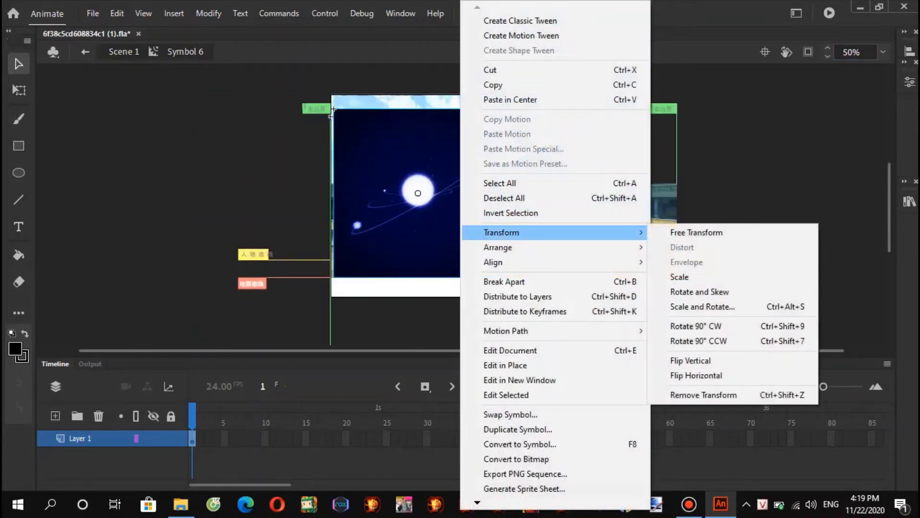
left_click(696, 232)
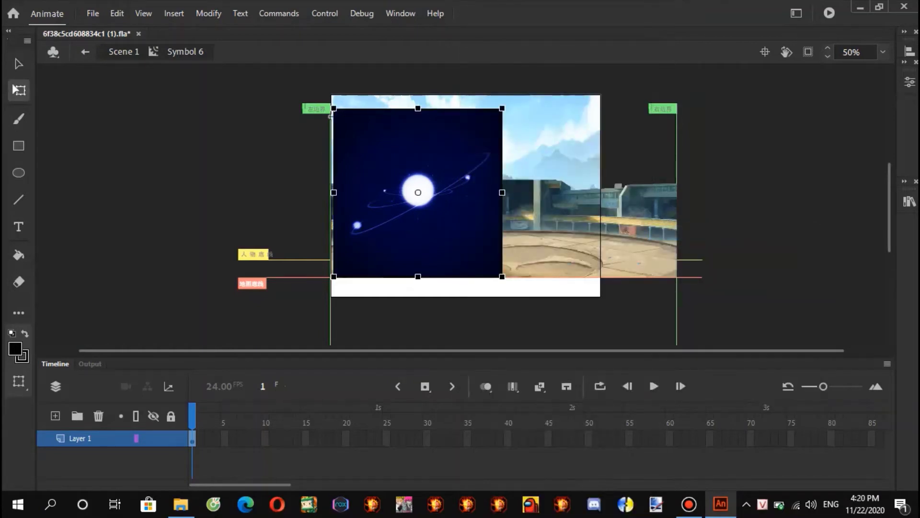
mouse_move(418, 192)
left_mouse_down()
mouse_move(409, 179)
mouse_move(418, 179)
left_mouse_up()
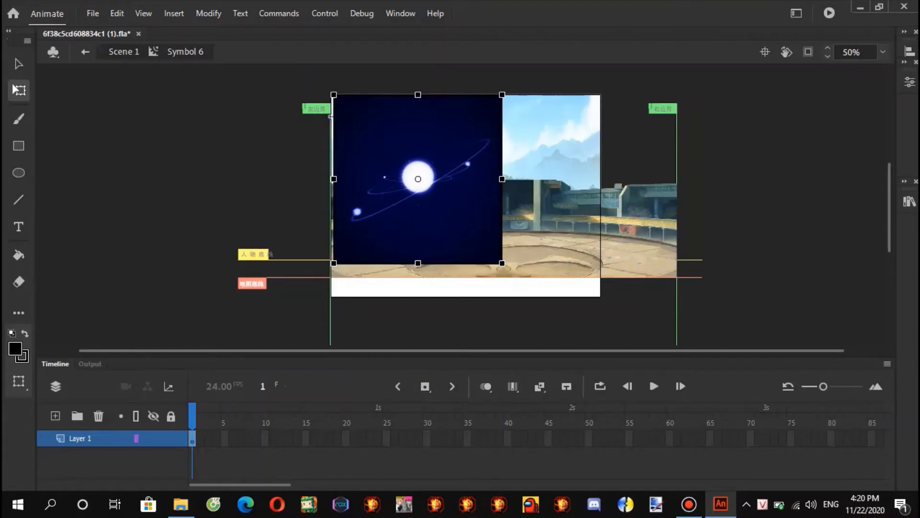
left_click_drag(333, 178, 330, 179)
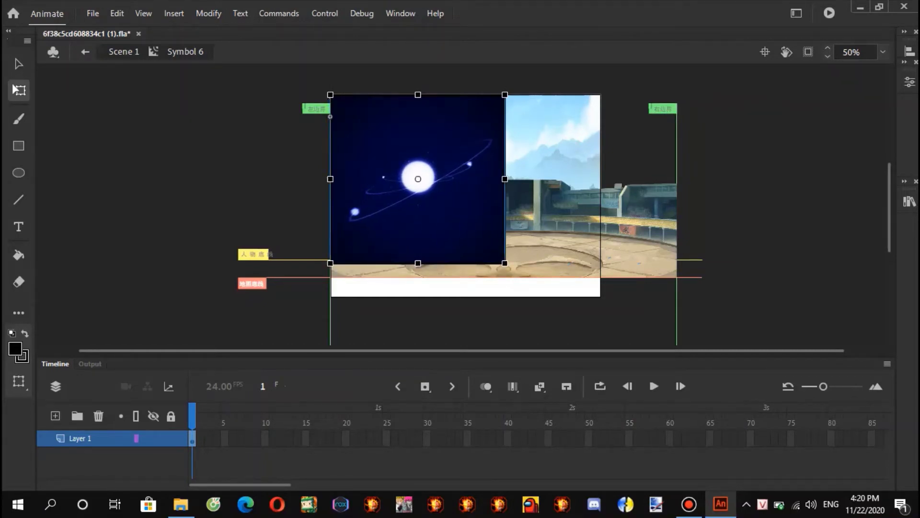
mouse_move(505, 263)
left_mouse_down()
mouse_move(516, 277)
mouse_move(566, 277)
mouse_move(516, 277)
left_mouse_up()
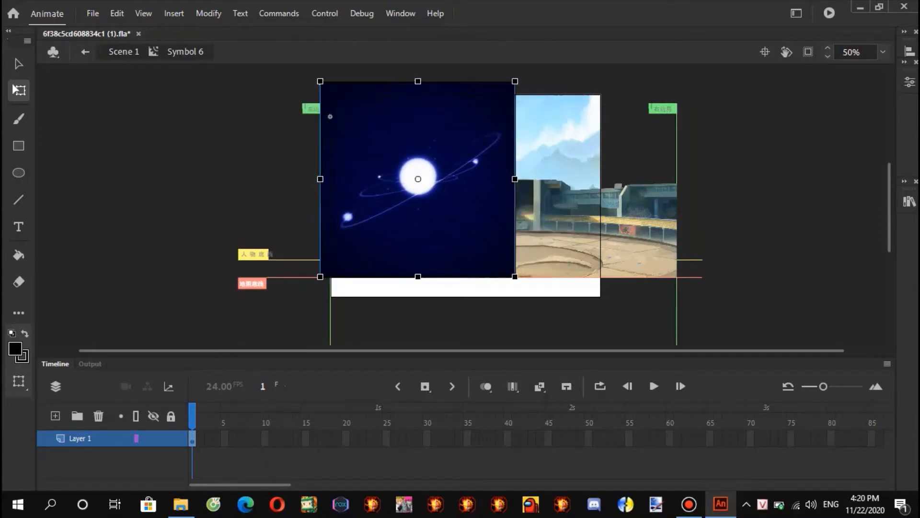
left_click_drag(470, 216, 480, 216)
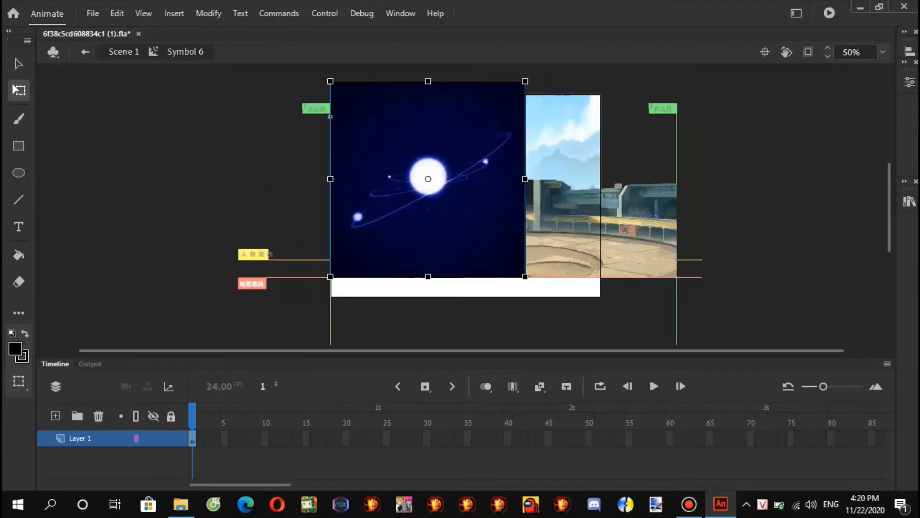
Enlarge the GIF well beyond the stage height and reposition it to cover the width between the two green boundary lines.
left_click_drag(525, 277, 685, 341)
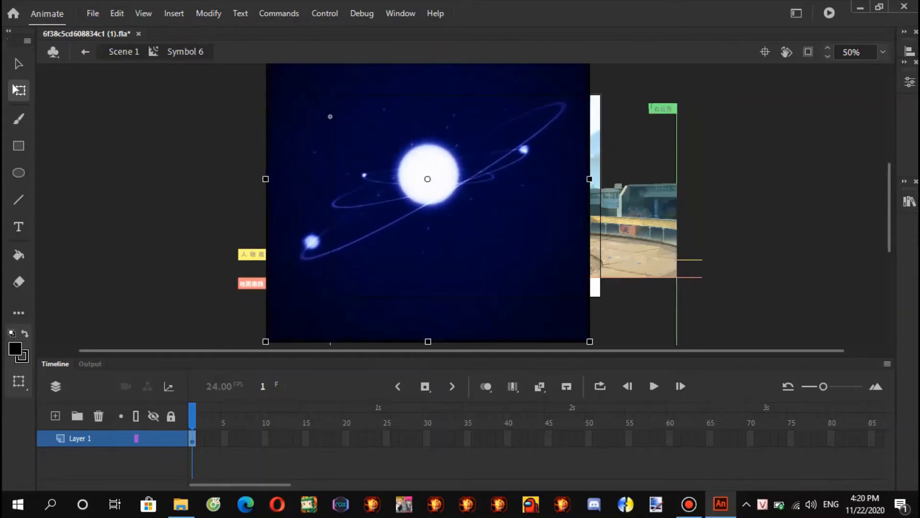
left_click_drag(460, 215, 548, 226)
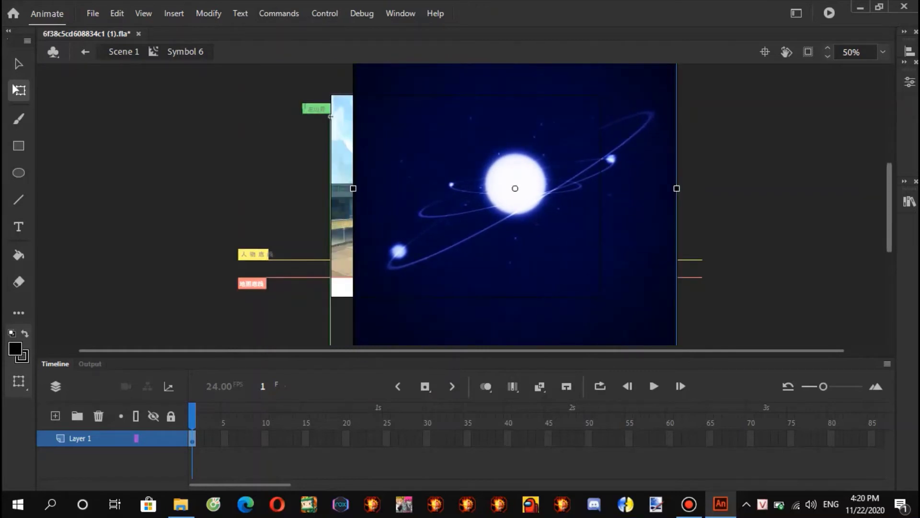
scroll(469, 204, "down", 4)
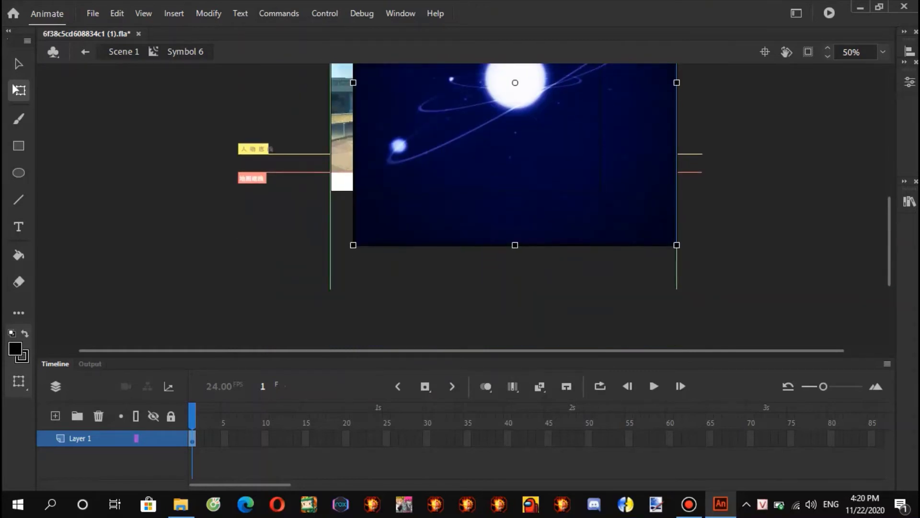
left_click_drag(353, 245, 337, 261)
mouse_move(515, 167)
left_mouse_down()
mouse_move(498, 167)
mouse_move(508, 168)
left_mouse_up()
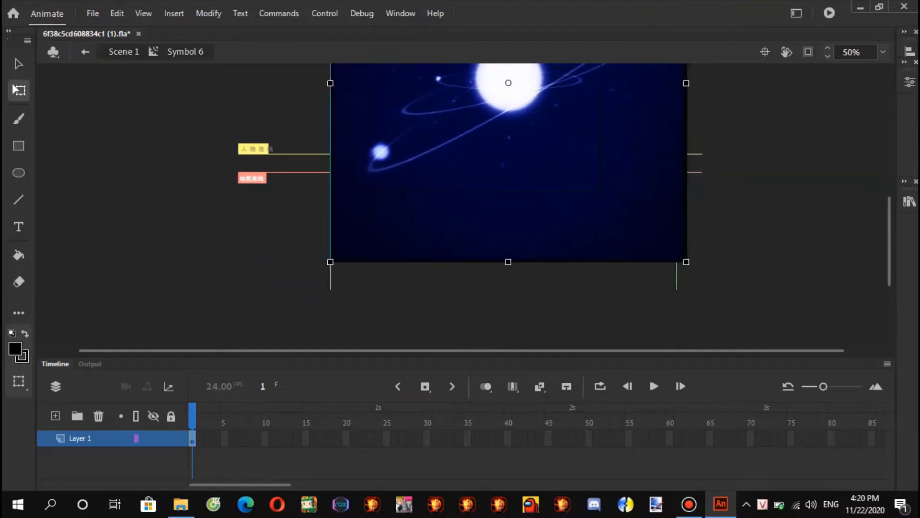
Fine-tune the GIF's scale to span the left and right boundary lines, and move it up to cover the map.
left_click_drag(686, 262, 680, 260)
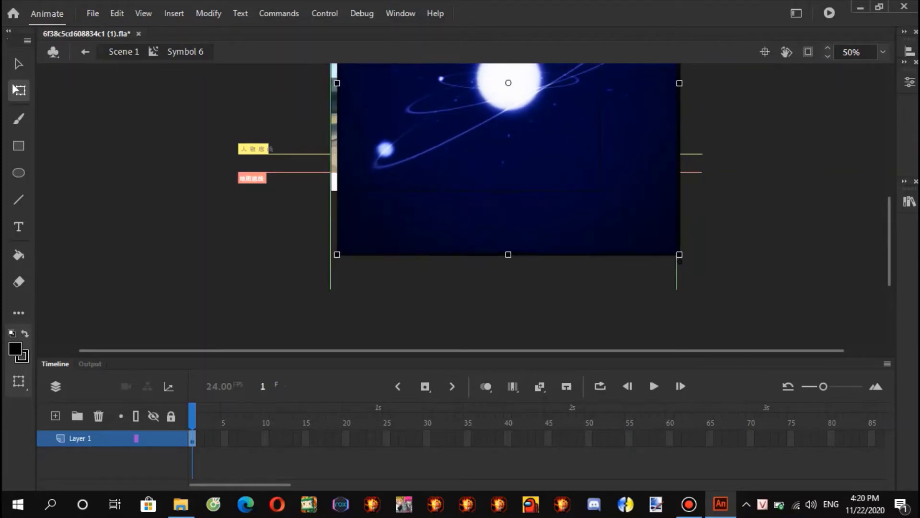
left_click_drag(508, 167, 501, 168)
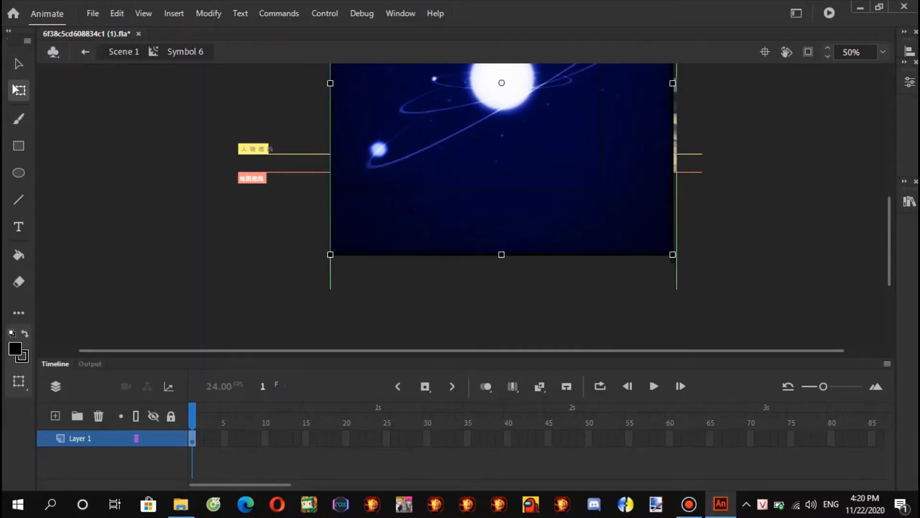
mouse_move(673, 255)
left_mouse_down()
mouse_move(673, 263)
mouse_move(676, 255)
left_mouse_up()
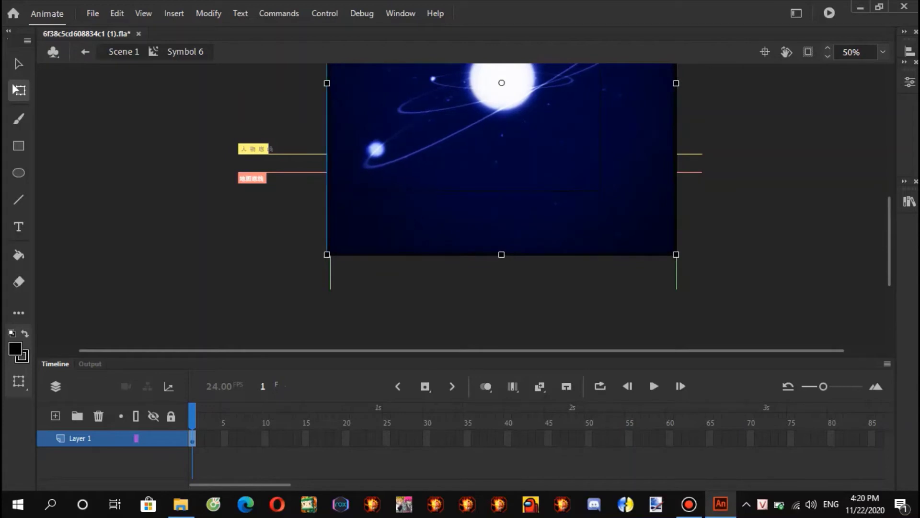
mouse_move(501, 159)
left_mouse_down()
mouse_move(501, 146)
mouse_move(515, 145)
mouse_move(502, 150)
left_mouse_up()
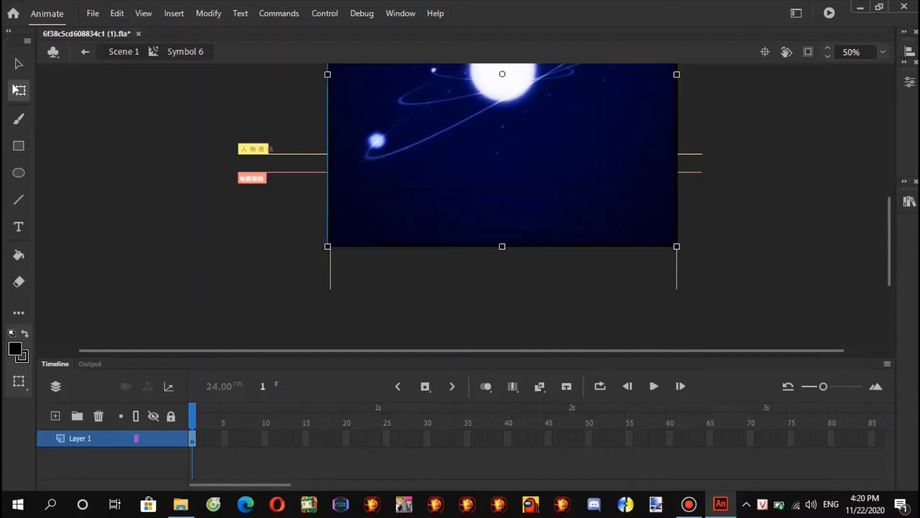
scroll(465, 204, "up", 14)
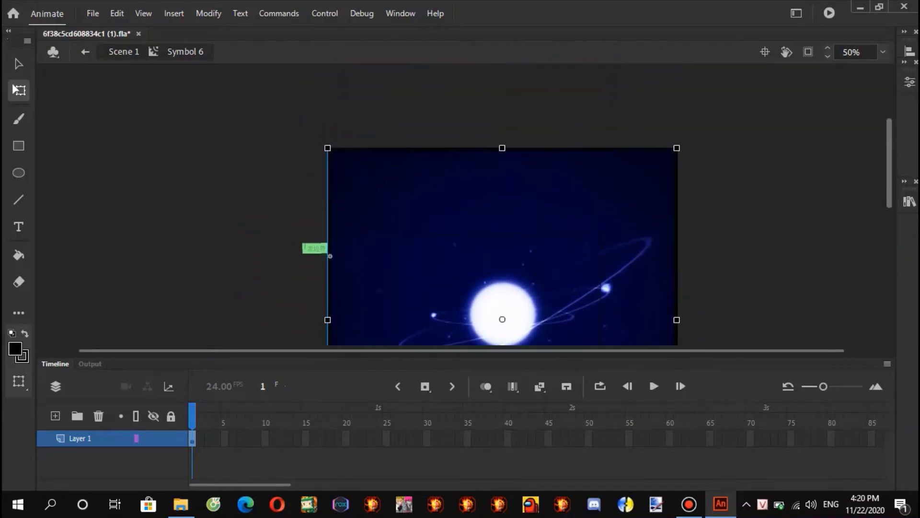
left_click_drag(502, 257, 503, 227)
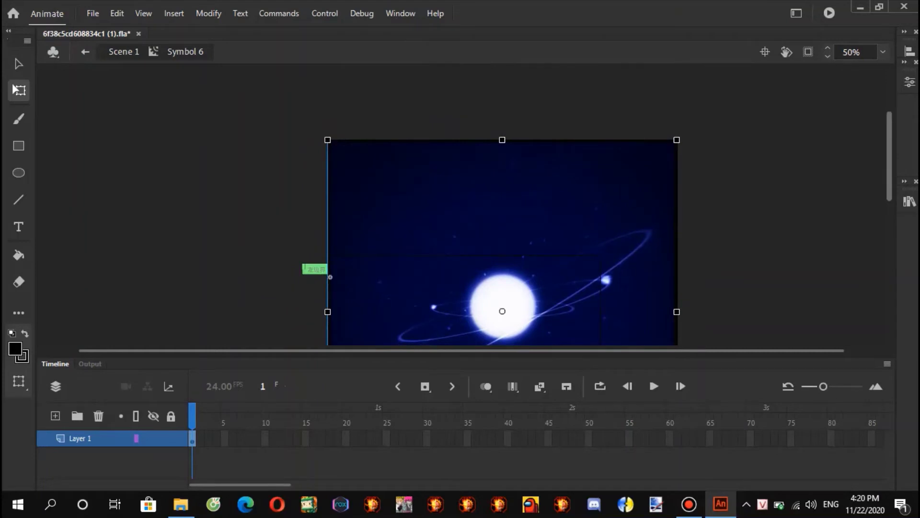
scroll(502, 216, "down", 4)
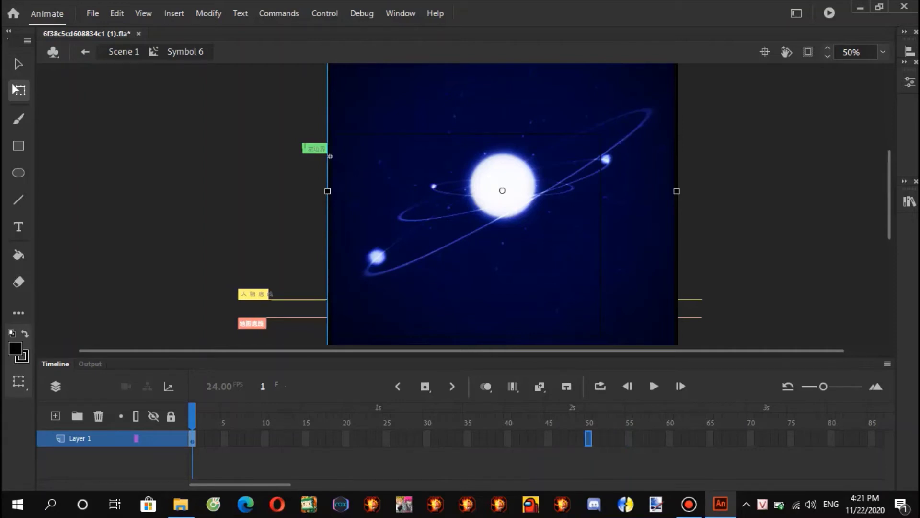
Extend Layer 1 to frame 50 and play the animation from the first frame.
left_click(589, 438)
key("F5")
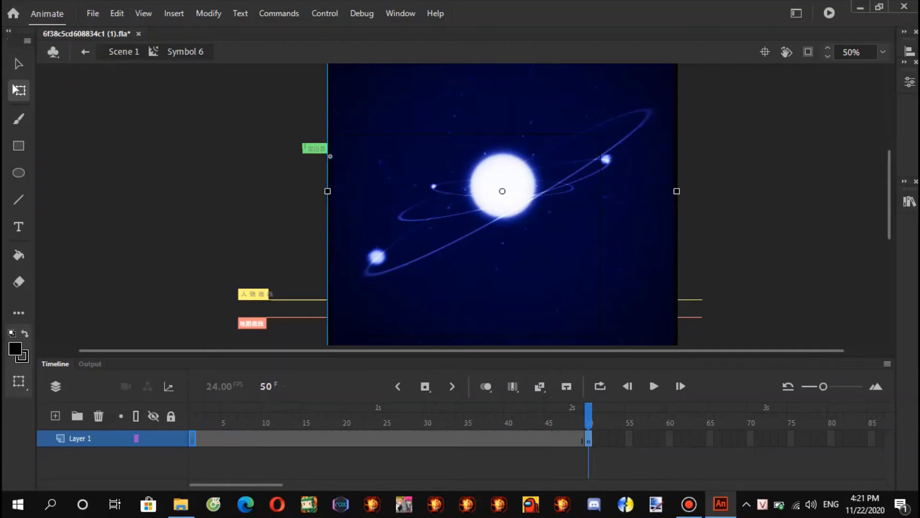
left_click_drag(588, 438, 192, 438)
key("Return")
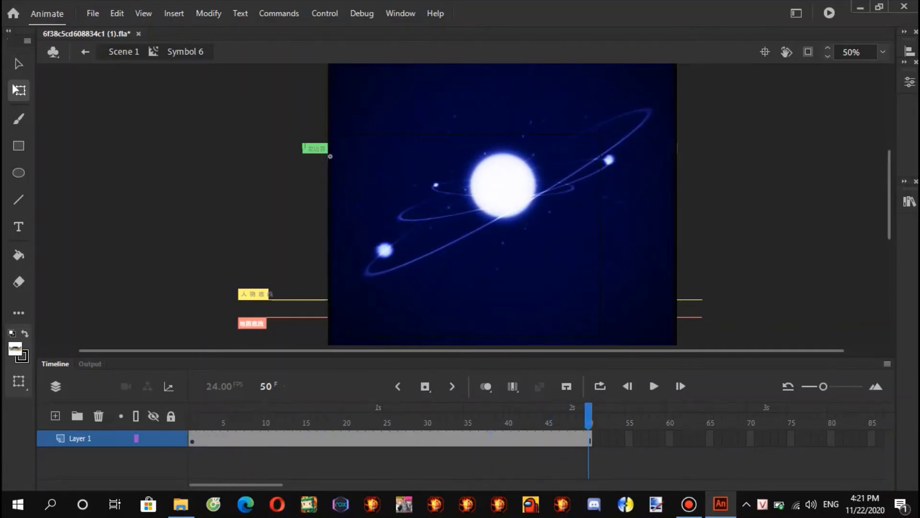
Exit Symbol 6 back to Scene 1 and select the contents of Layer 9.
left_click_drag(589, 416, 192, 416)
left_click_drag(889, 194, 889, 136)
scroll(503, 204, "down", 2)
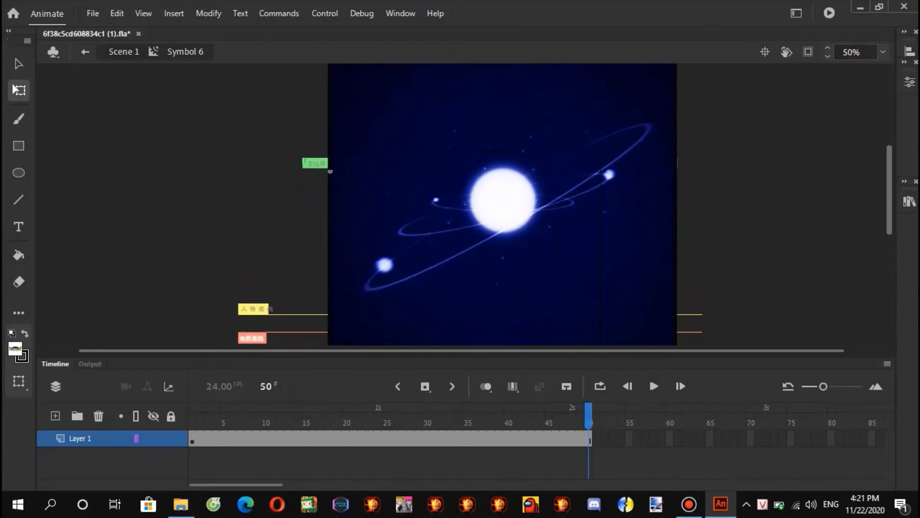
double_click(330, 192)
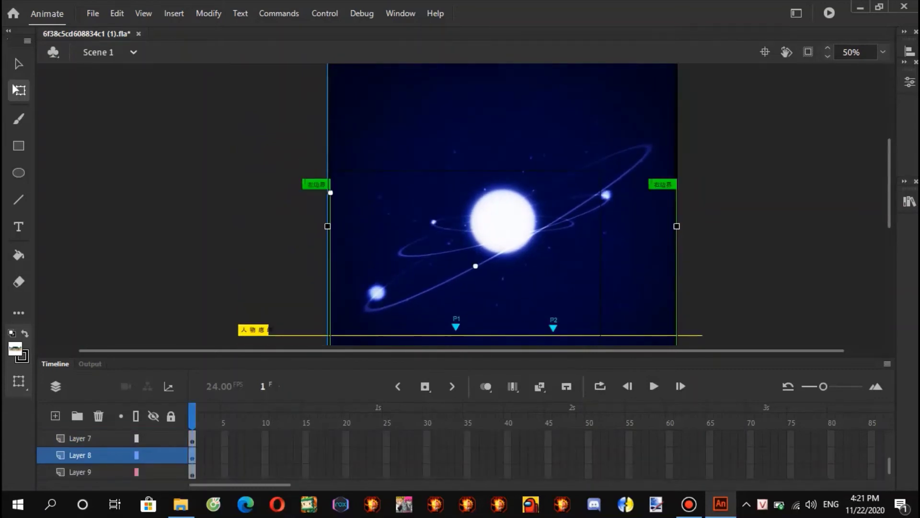
left_click(80, 472)
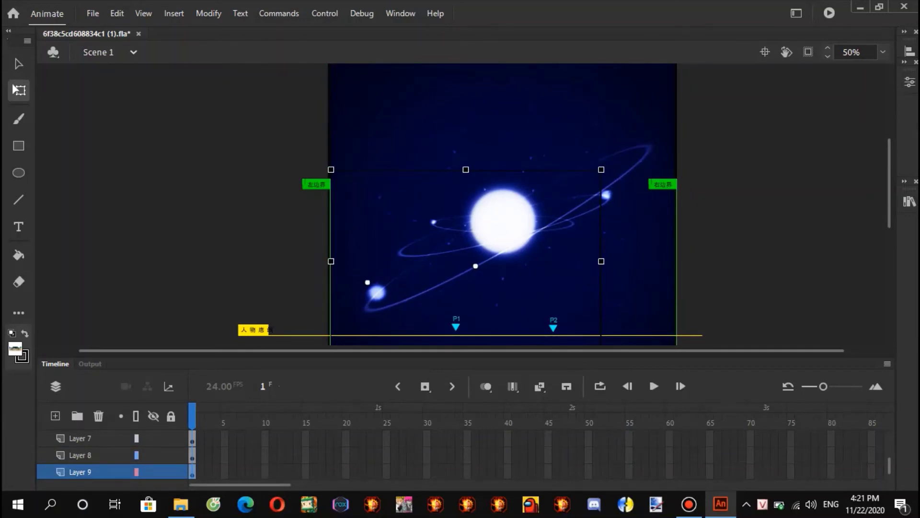
Move Layer 8's GIF symbol down to uncover the top of the old sky background behind it.
left_click(81, 455)
key("Down")
key("Down")
key("Down")
key("Down")
key("Down")
key("Down")
key("Down")
key("Down")
key("Down")
key("Down")
key("Down")
key("Down")
key("Down")
key("Down")
key("Down")
key("Down")
key("Down")
key("Down")
key("Down")
key("Down")
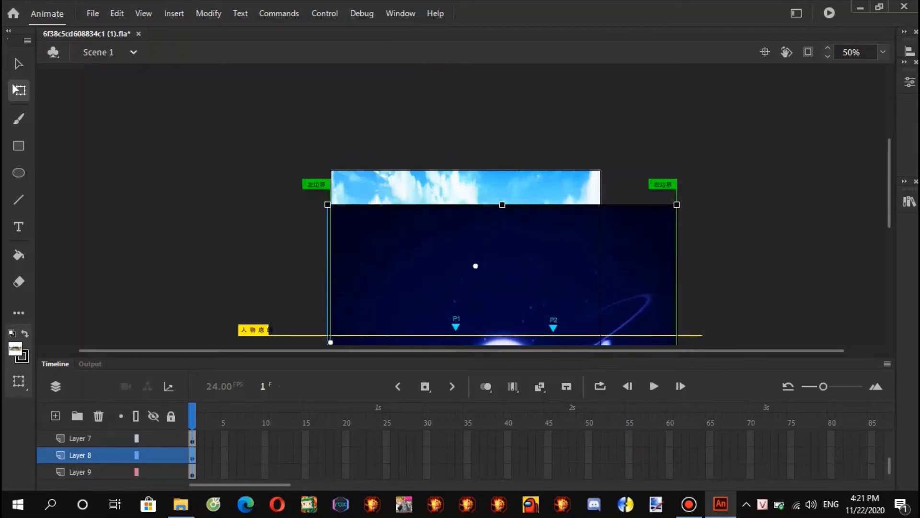
Delete the old landscape image inside Symbol 3 on Layer 9 and return to Scene 1.
left_click(80, 472)
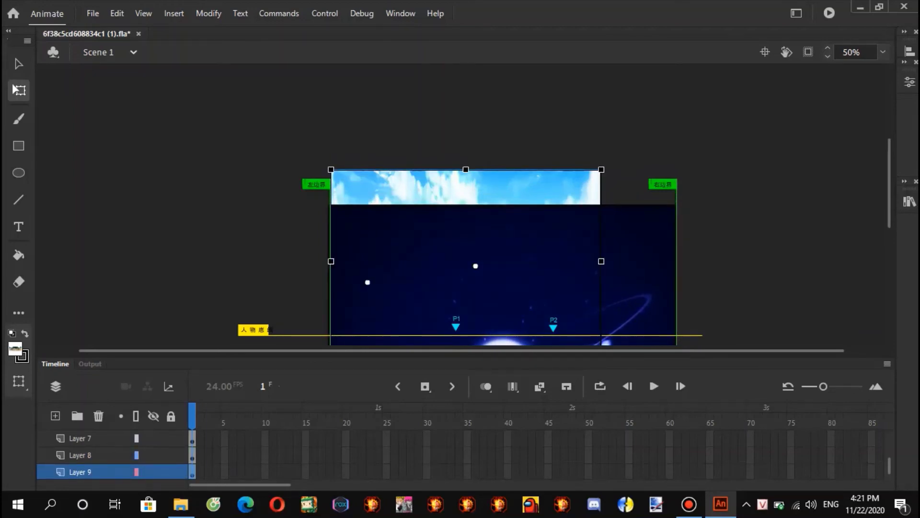
double_click(367, 282)
left_click_drag(450, 231, 459, 202)
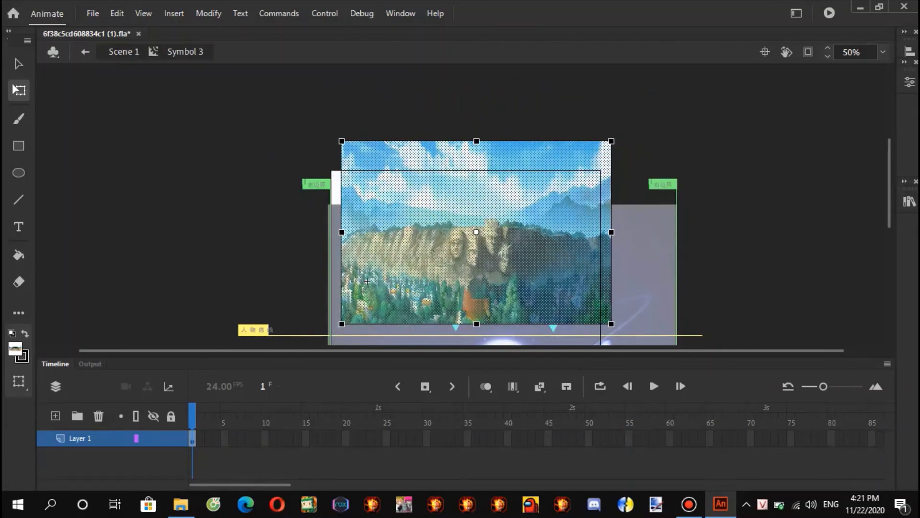
key("Delete")
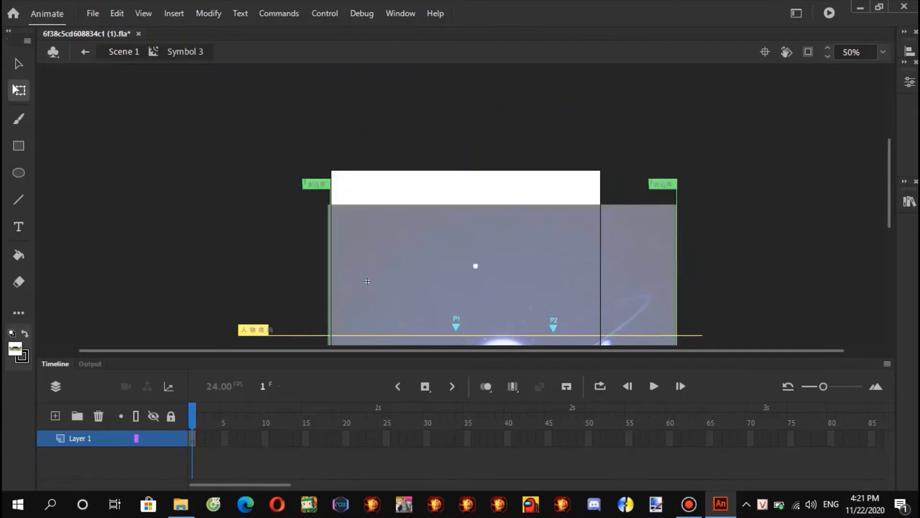
double_click(367, 281)
left_click(367, 281)
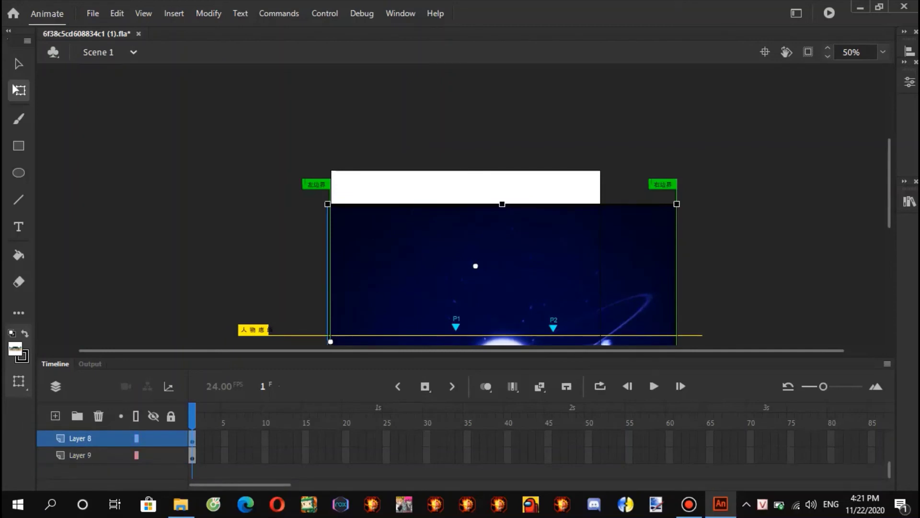
Move Layer 8's GIF symbol back up until its top edge sits above the white stage and the green boundary labels.
key("Up")
key("Up")
key("Up")
key("Up")
key("Up")
key("Up")
key("Up")
key("Up")
key("Up")
key("Up")
key("Up")
key("Up")
key("Up")
key("Up")
key("Up")
key("Up")
key("Up")
key("Up")
key("Up")
key("Up")
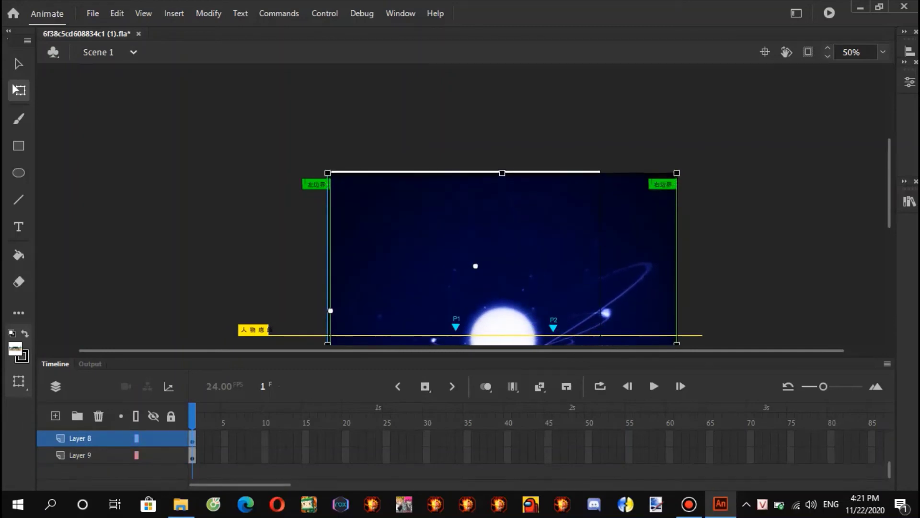
key("shift+Up")
key("shift+Up")
key("shift+Up")
key("shift+Up")
key("shift+Up")
key("shift+Up")
key("shift+Up")
key("shift+Up")
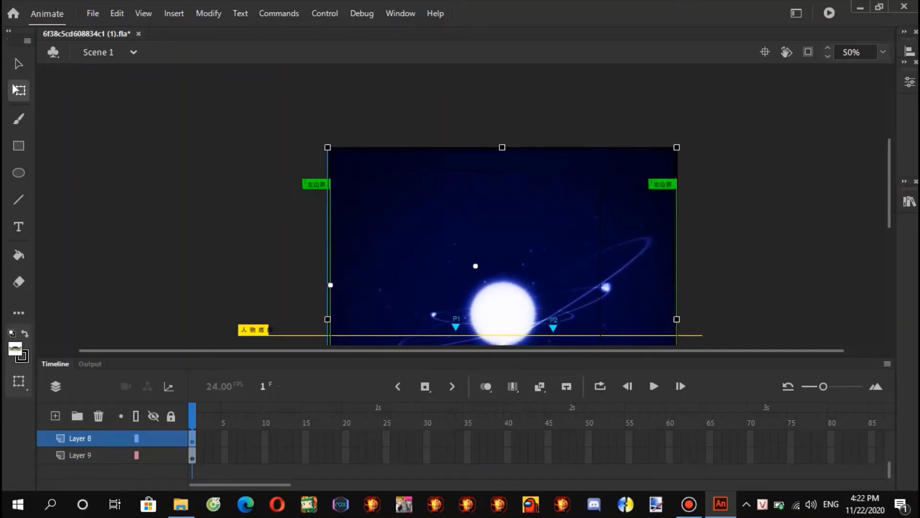
Raise the GIF symbol further so the glowing sun sits above the P1 and P2 markers and the yellow line.
scroll(501, 216, "down", 5)
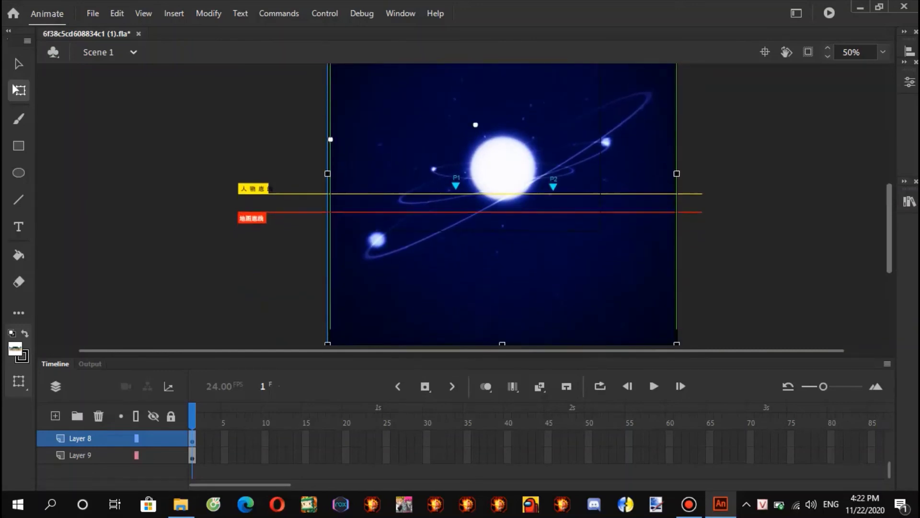
scroll(502, 215, "up", 3)
key("shift+Up")
key("shift+Up")
key("shift+Up")
key("shift+Up")
key("shift+Up")
key("shift+Up")
key("shift+Up")
key("shift+Up")
key("shift+Up")
key("shift+Up")
key("shift+Up")
key("shift+Up")
key("shift+Up")
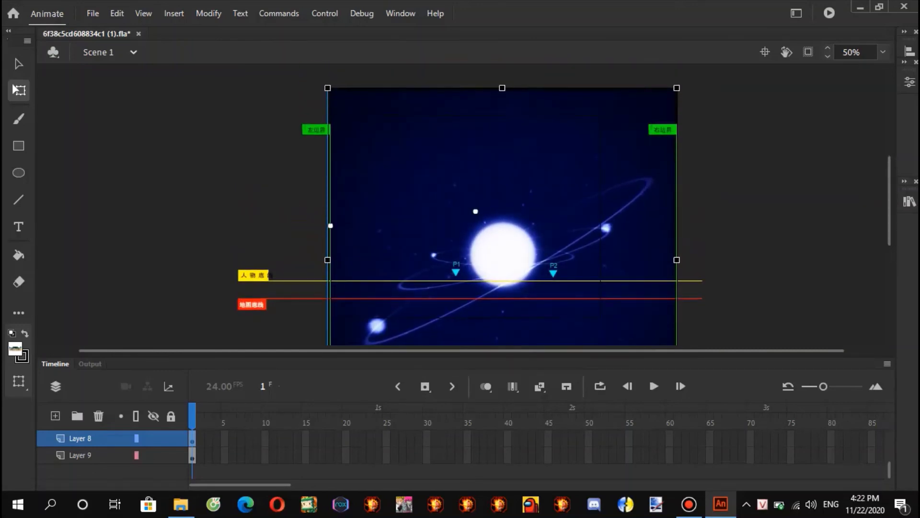
key("shift+Up")
key("shift+Up")
key("shift+Up")
key("shift+Up")
key("shift+Up")
key("shift+Up")
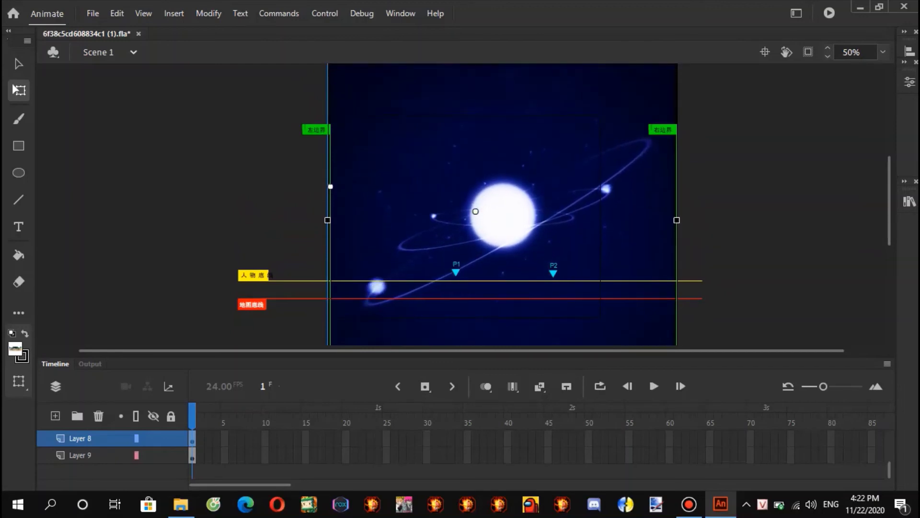
Fine-tune the GIF's vertical position so the lower orbiting planet sits just above the yellow line.
key("Up")
key("Up")
key("Up")
key("Up")
key("Up")
key("Up")
key("Up")
key("Up")
key("Up")
key("Up")
key("Up")
key("Up")
key("Up")
key("Up")
key("Up")
key("Up")
key("Up")
key("Up")
key("Up")
key("Up")
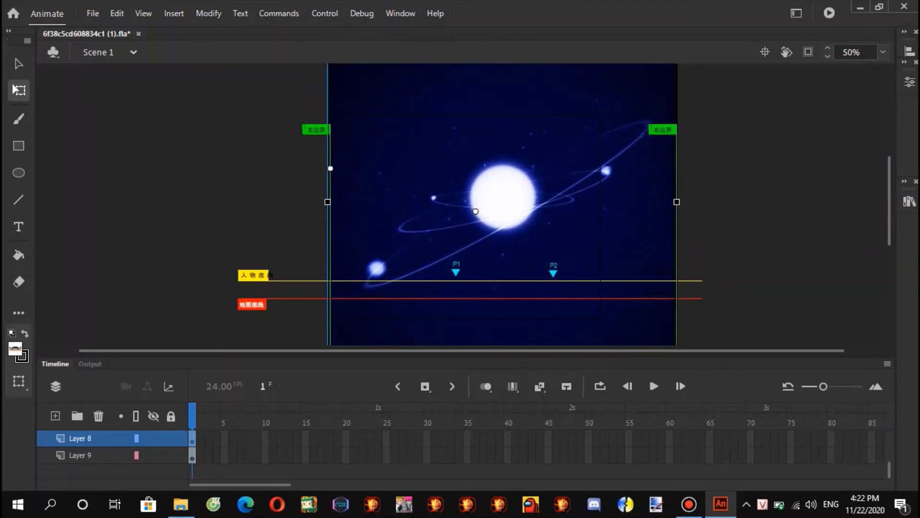
key("Down")
key("Down")
key("Down")
key("Down")
key("Down")
key("Down")
key("Down")
key("Down")
key("Down")
key("Down")
key("Down")
key("Down")
key("Down")
key("Up")
key("Up")
key("Up")
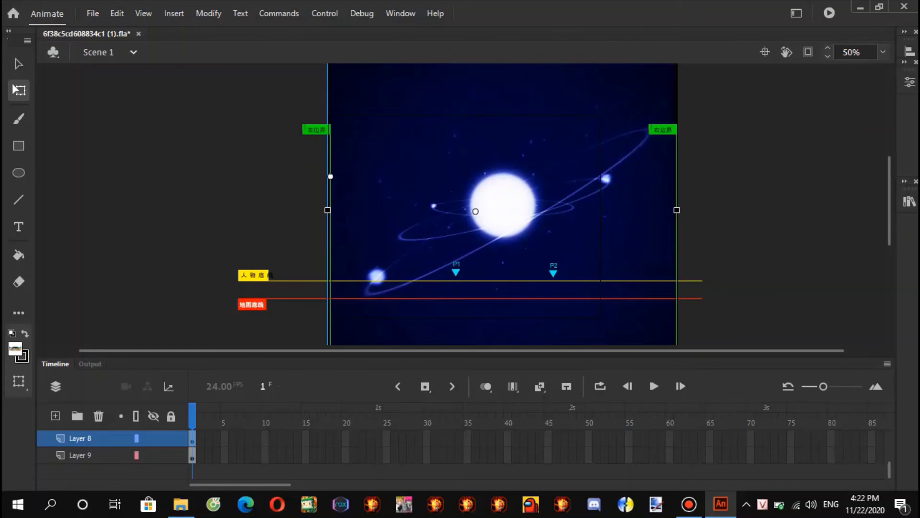
Look through the layers, select Layer 9 and save the document.
scroll(115, 450, "up", 3)
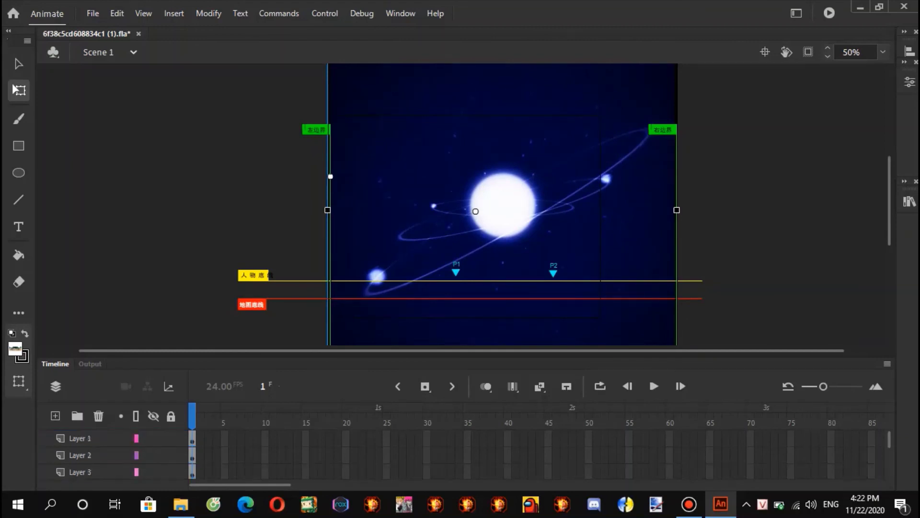
scroll(115, 451, "down", 3)
left_click(80, 454)
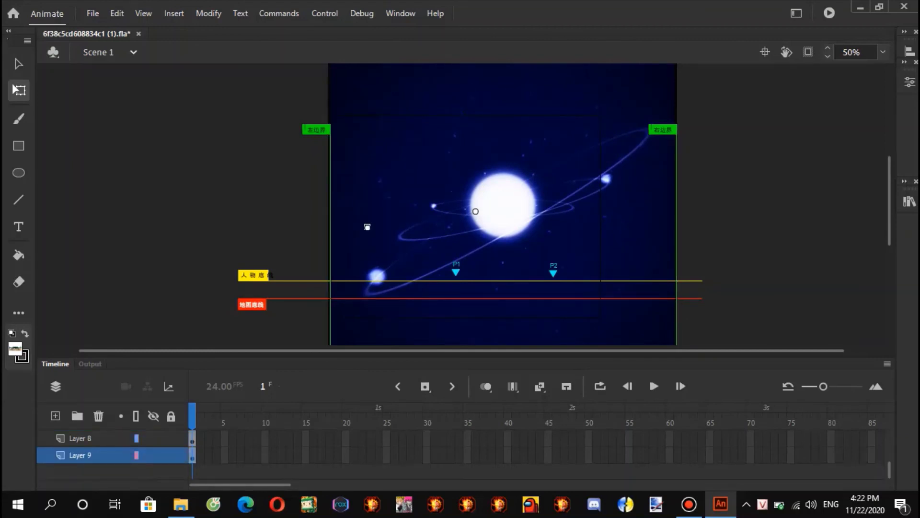
left_click(93, 13)
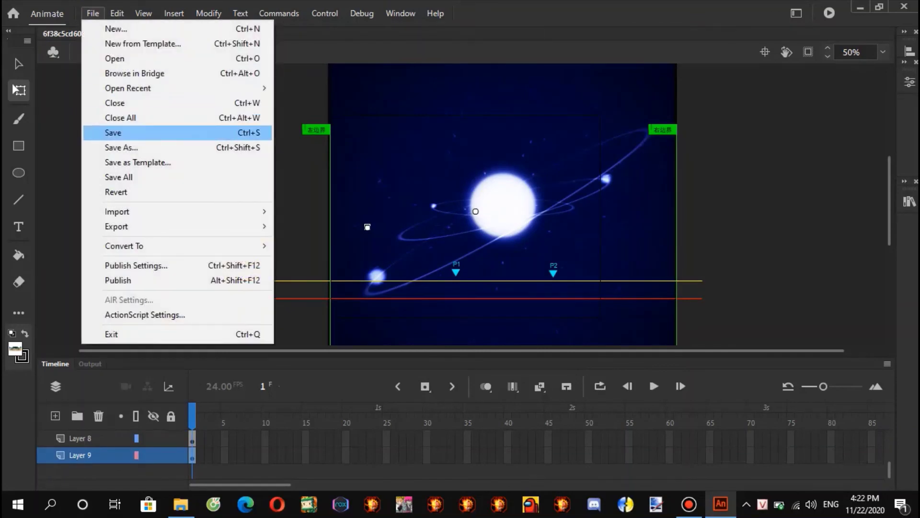
left_click(113, 132)
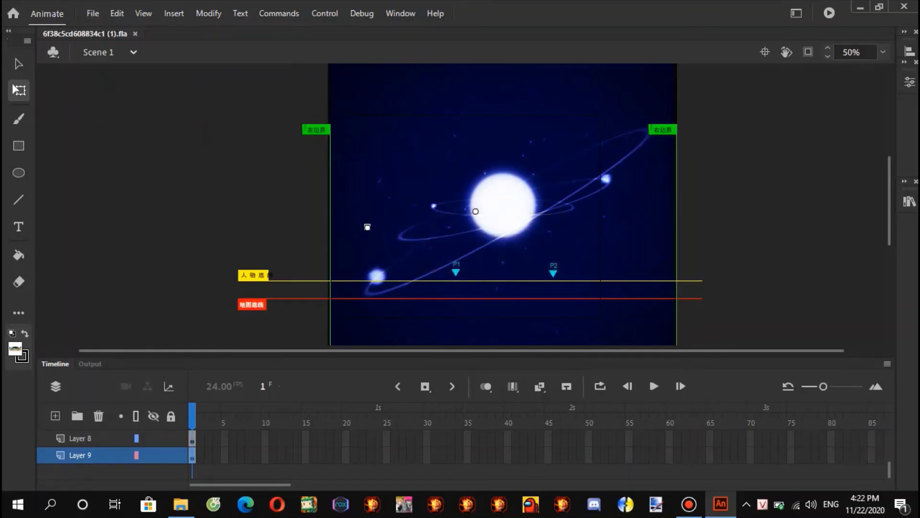
Export the movie as an SWF file named "test map" in the assets map folder.
left_click(92, 13)
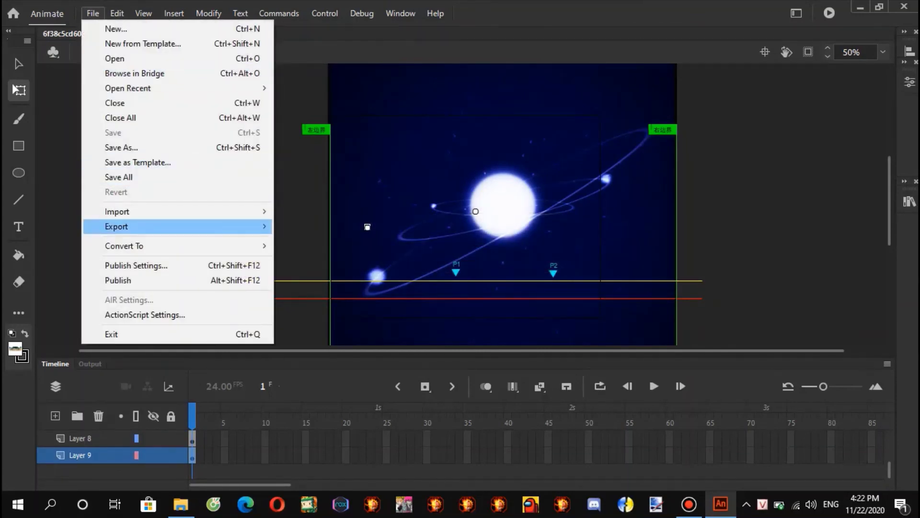
mouse_move(144, 226)
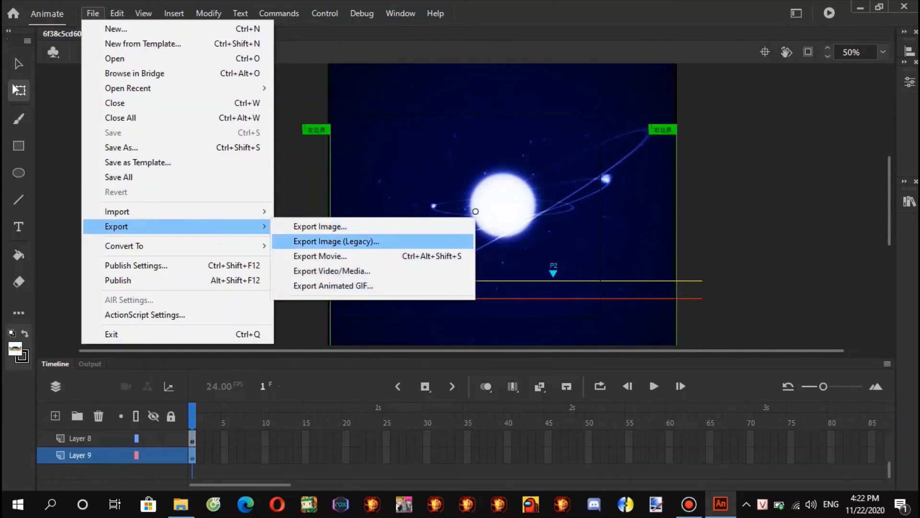
left_click(320, 256)
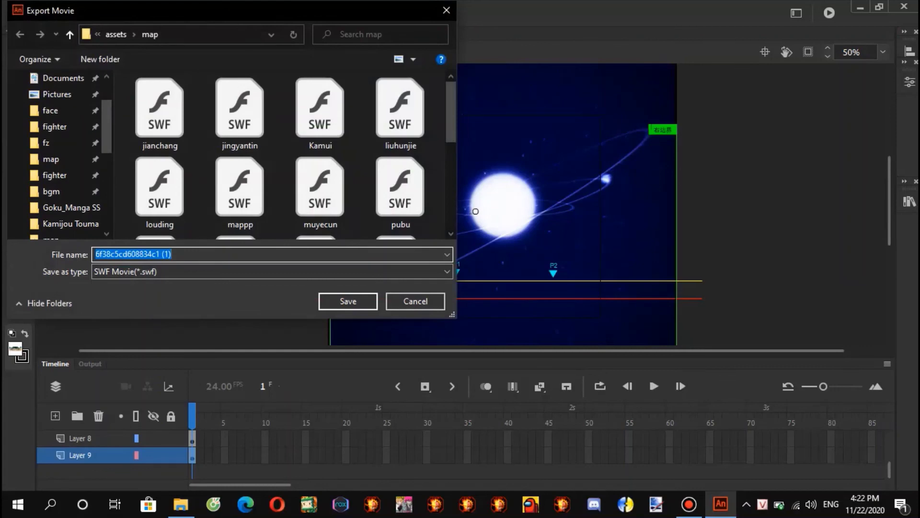
type("test map")
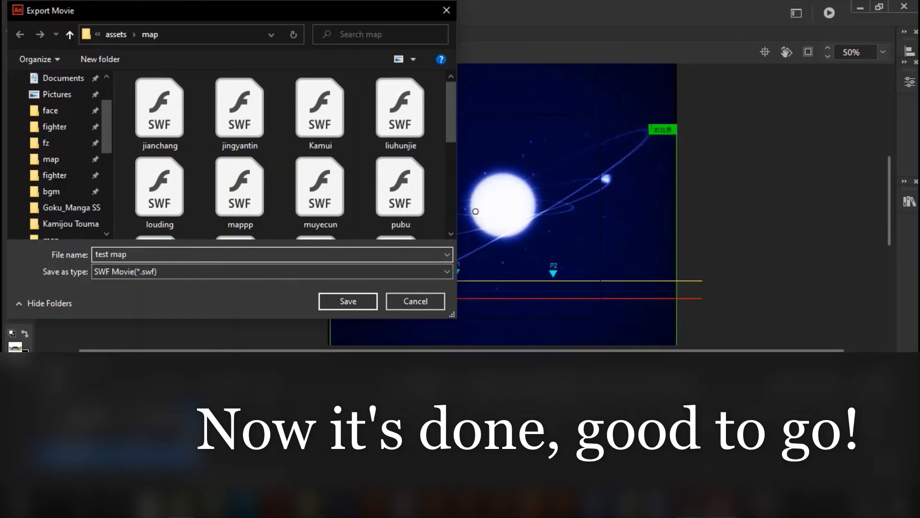
key("Return")
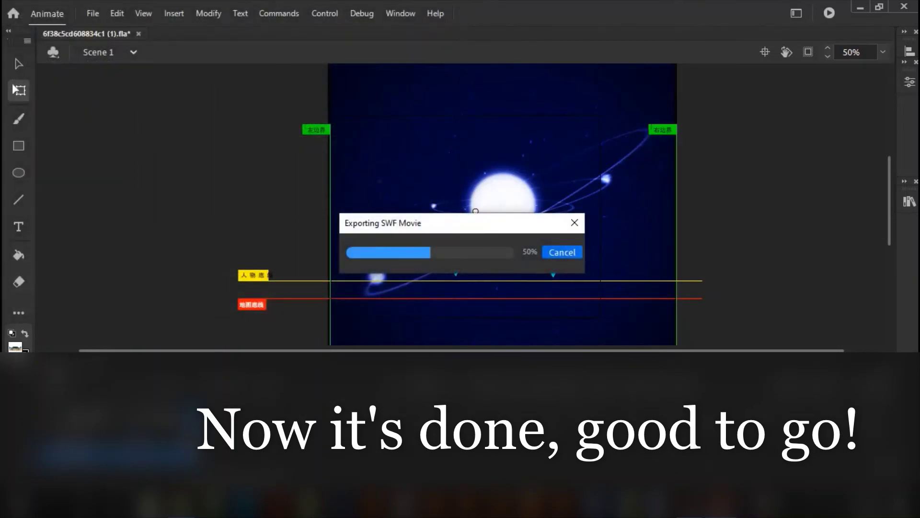